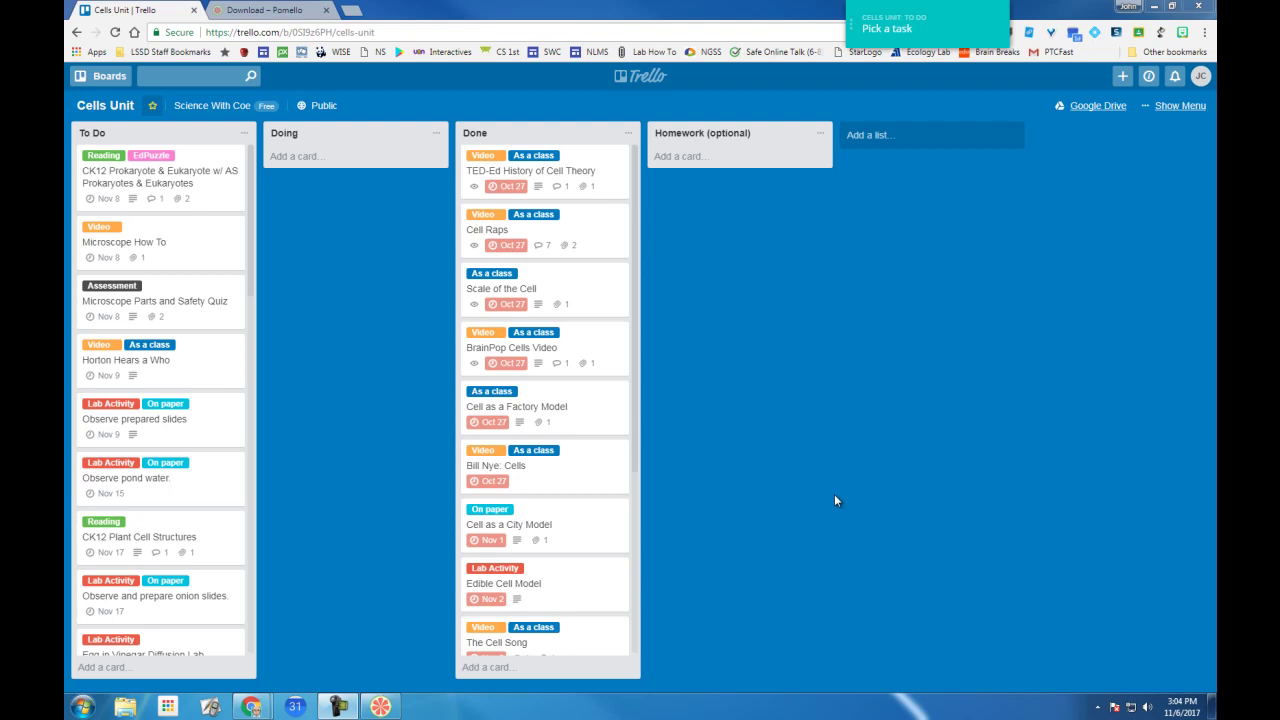
# Search Google for 'pomello' from the Pomello download tab's address bar.
pyautogui.click(292, 12)
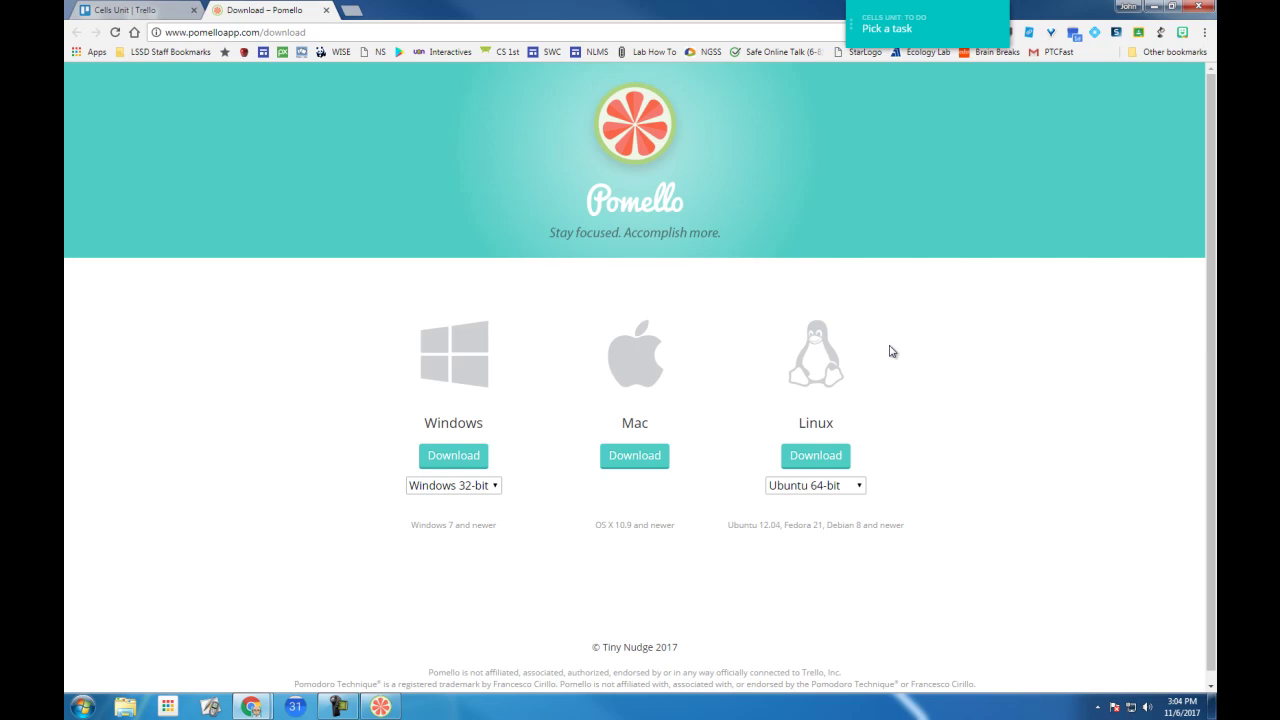
pyautogui.click(308, 32)
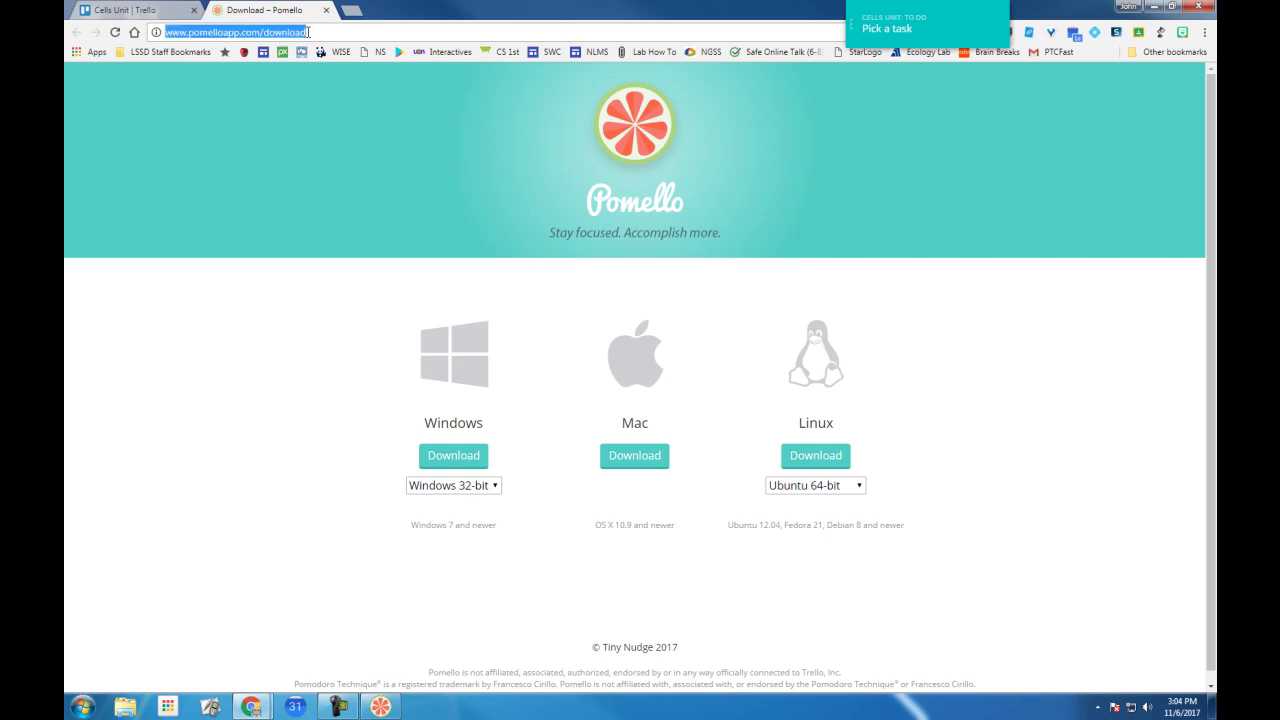
pyautogui.write('pomello')
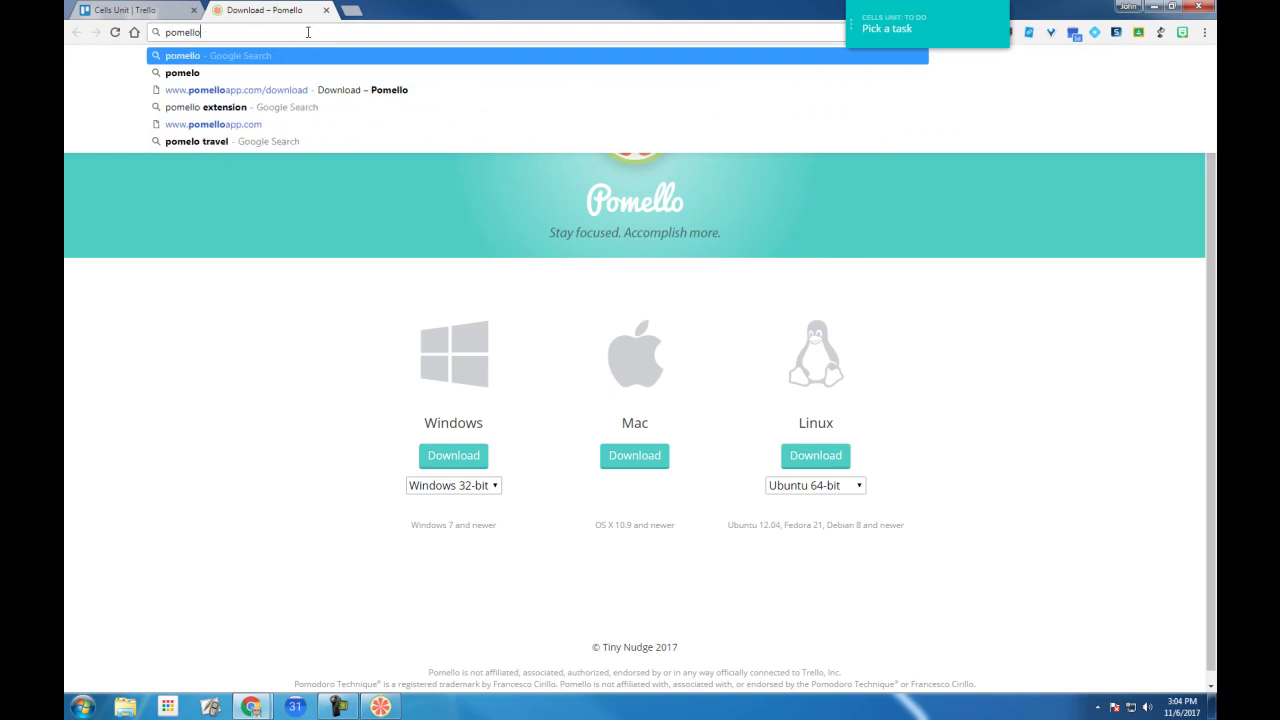
pyautogui.press('Return')
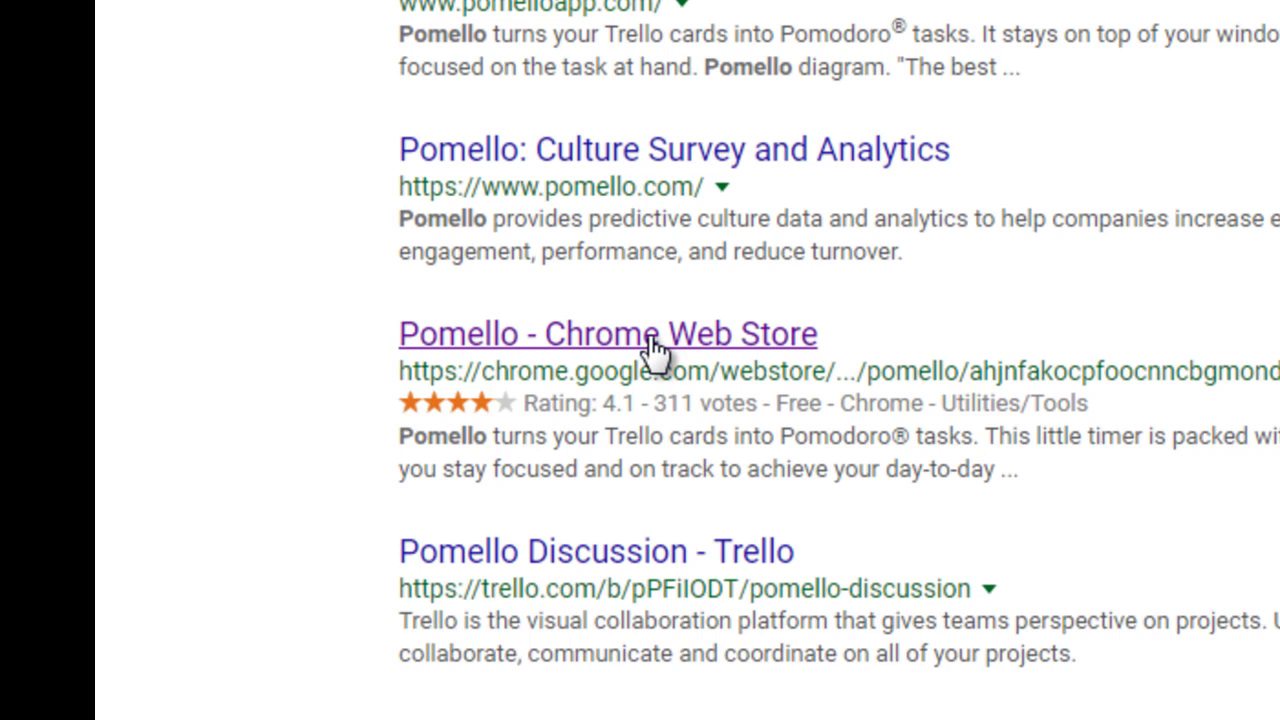
# Open the 'Pomello - Chrome Web Store' result to view its store listing.
pyautogui.click(652, 343)
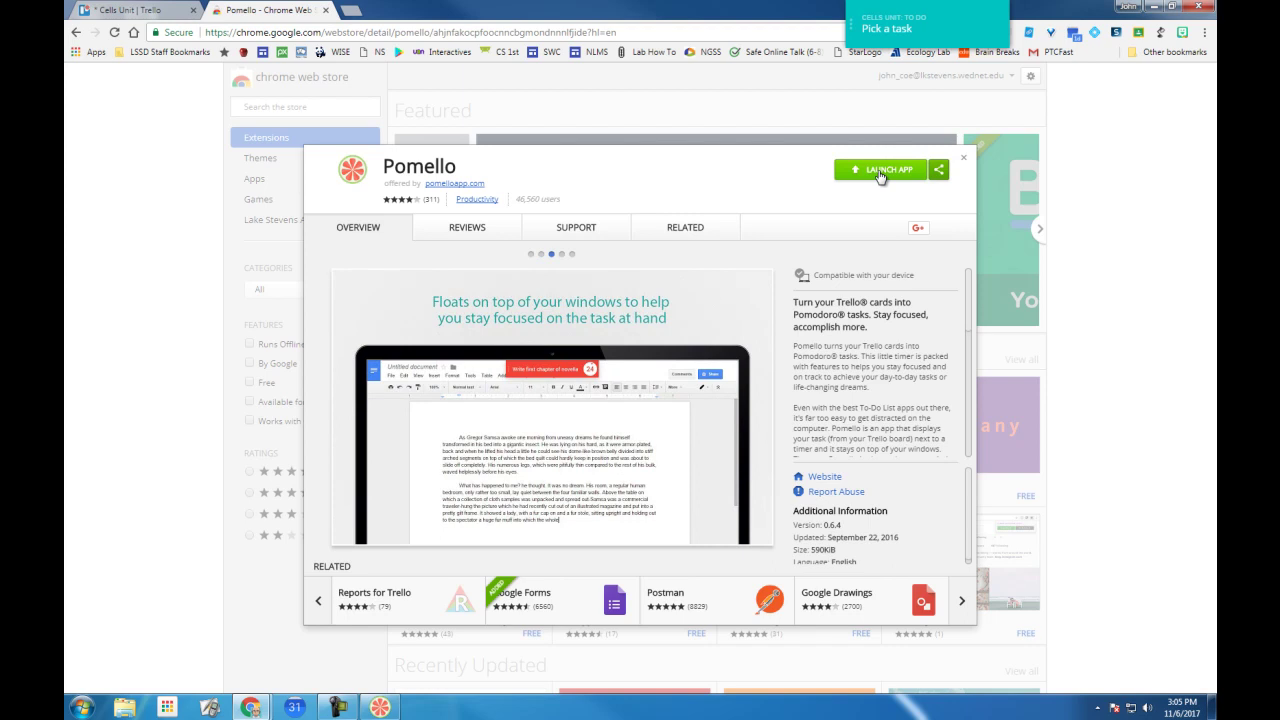
# Close the Pomello listing and drag the 'Pick a task' widget onto the board's right side.
pyautogui.click(963, 158)
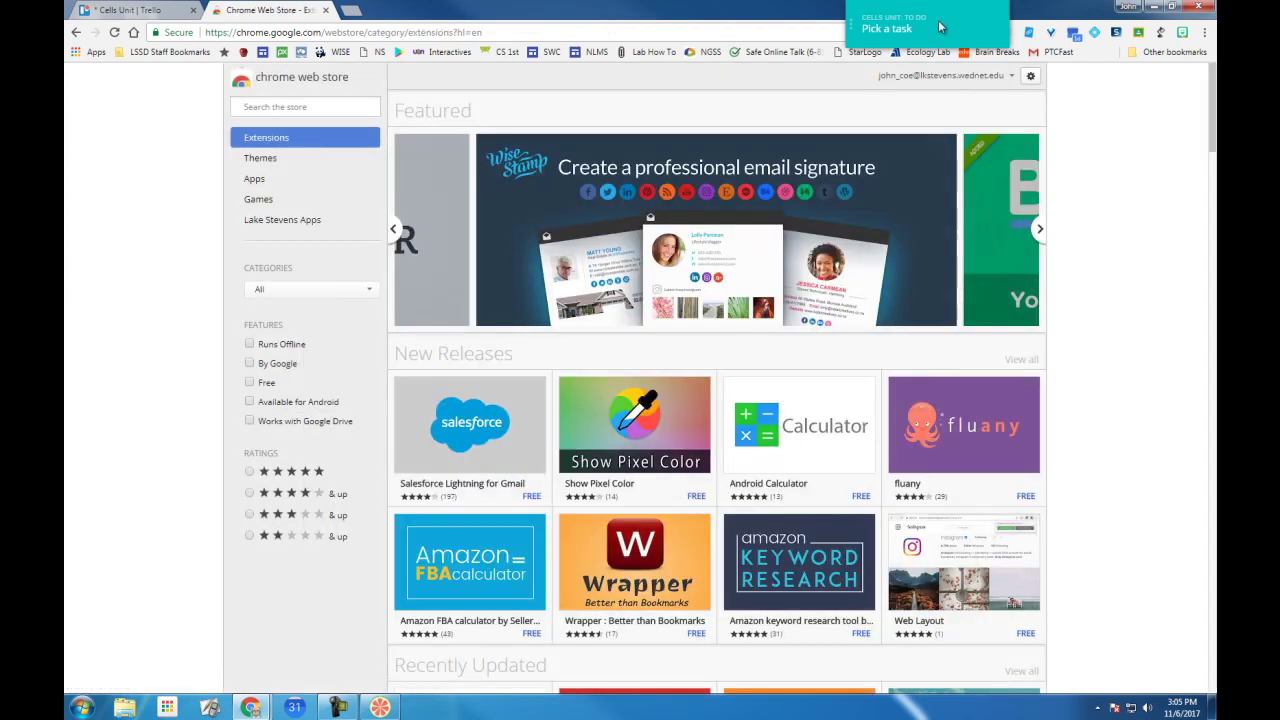
pyautogui.moveTo(1003, 28); pyautogui.dragTo(739, 259)
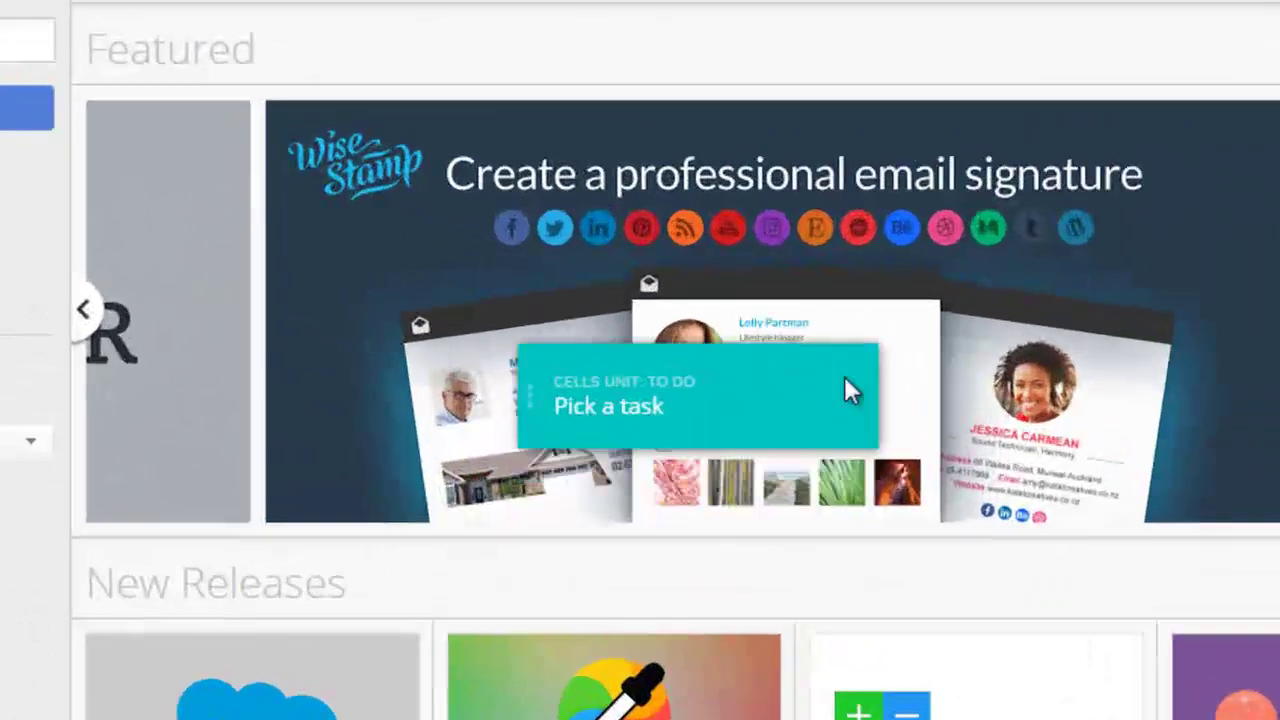
pyautogui.moveTo(844, 376); pyautogui.dragTo(587, 422)
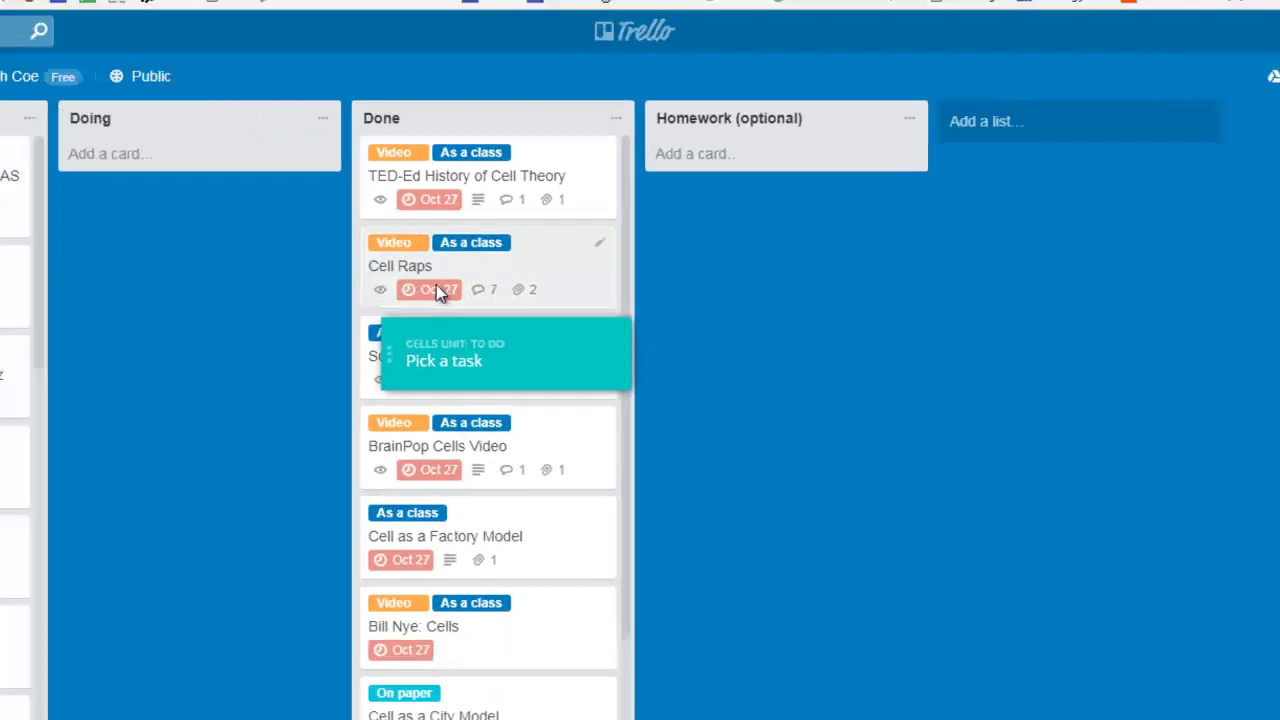
pyautogui.moveTo(436, 284); pyautogui.dragTo(1180, 216)
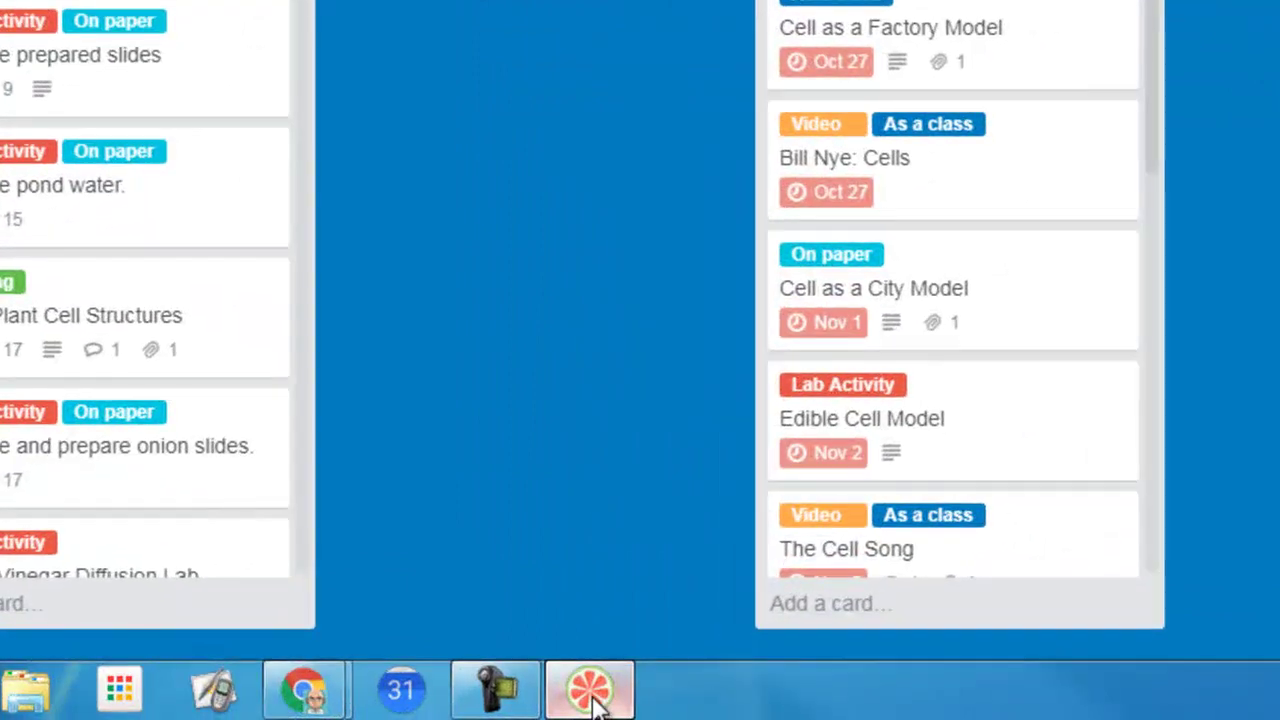
pyautogui.moveTo(515, 707)
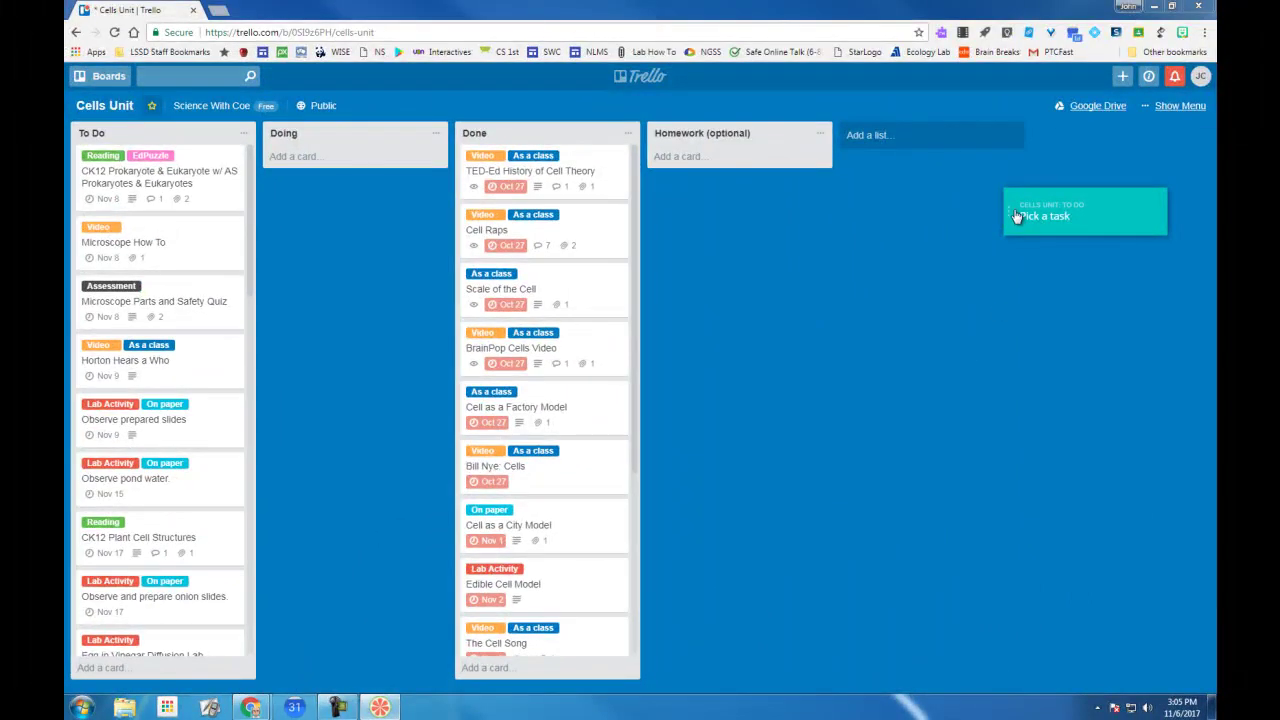
# Pick 'CK12 Prokaryote & Eukaryote' in Pomello and start its 25-minute countdown.
pyautogui.moveTo(1043, 214); pyautogui.dragTo(1058, 186)
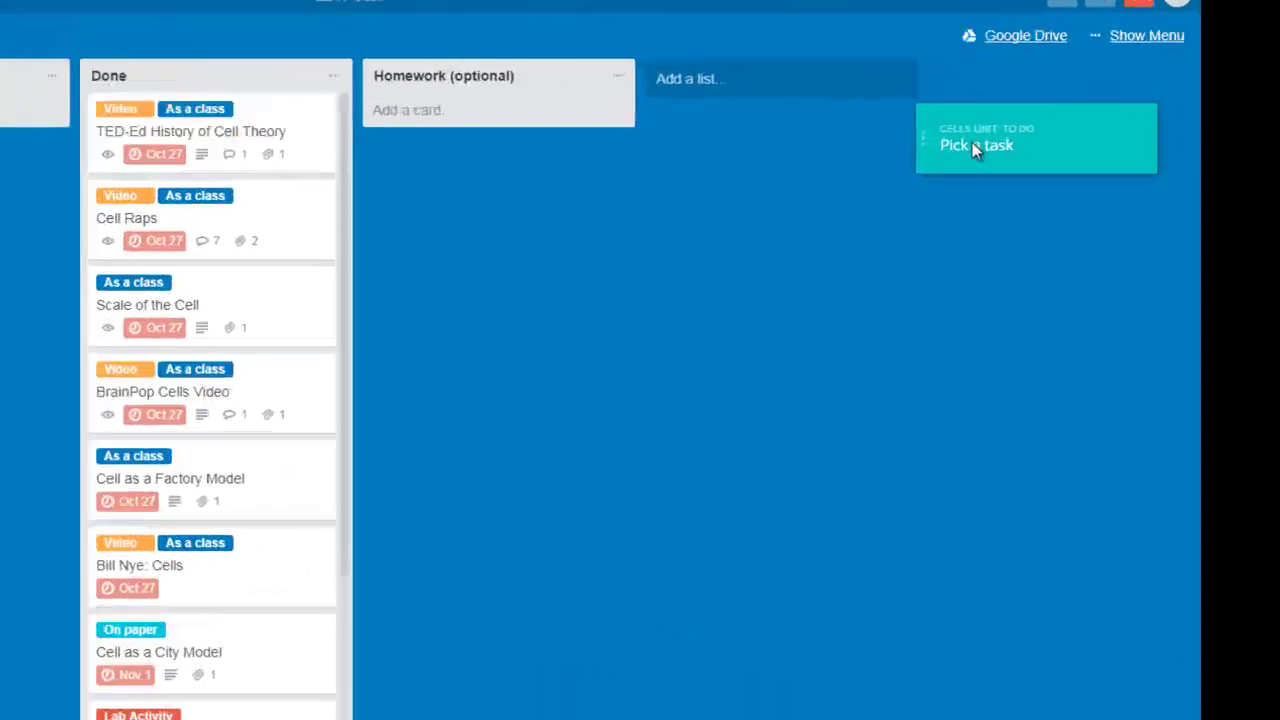
pyautogui.click(1061, 178)
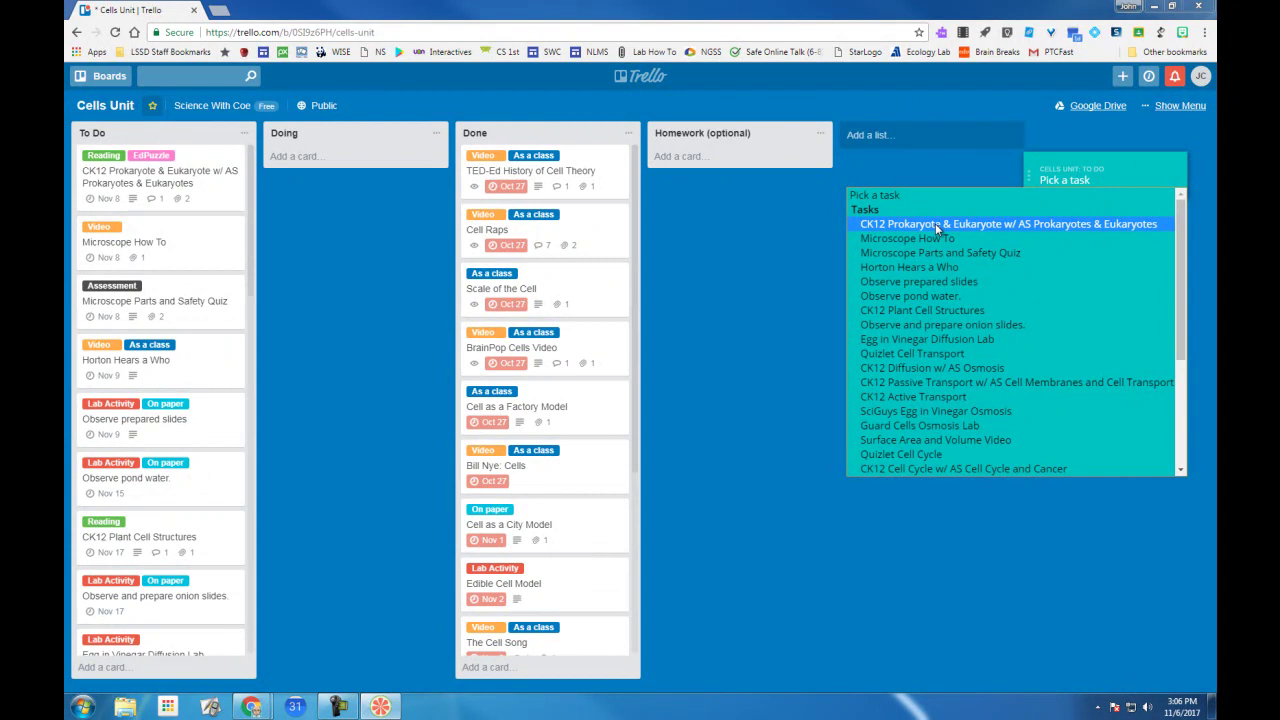
pyautogui.click(935, 225)
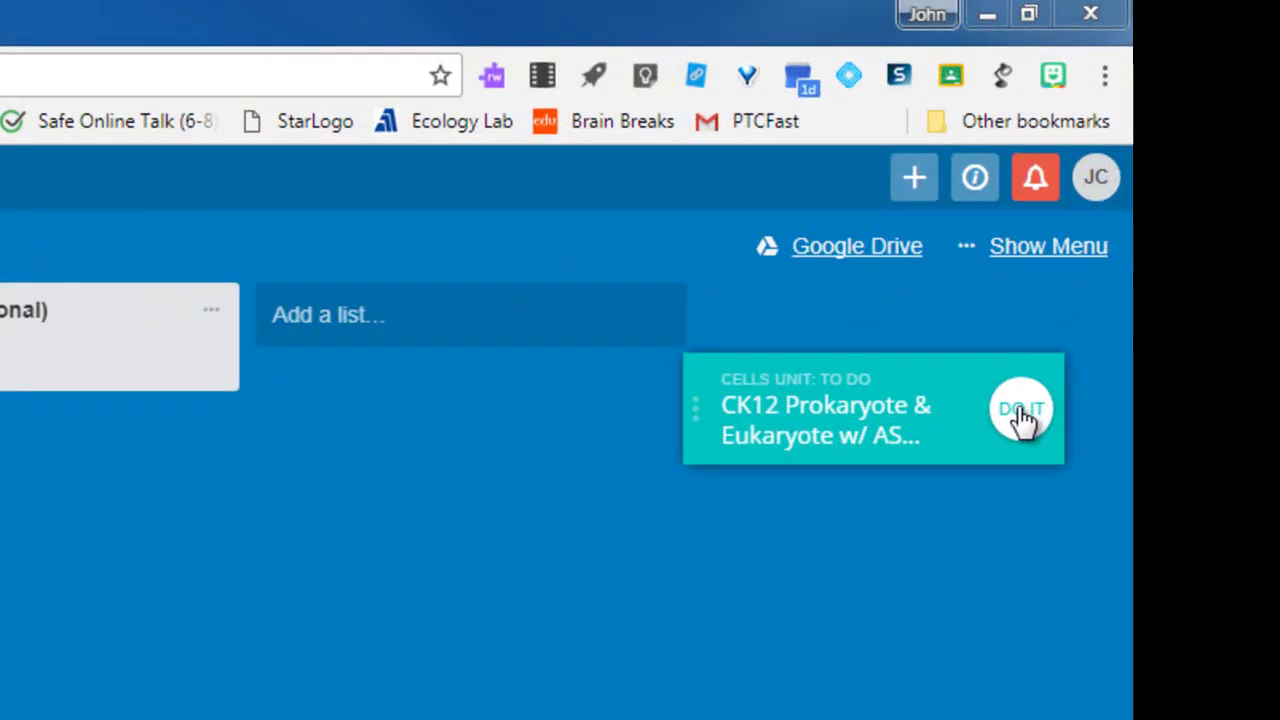
pyautogui.click(1121, 251)
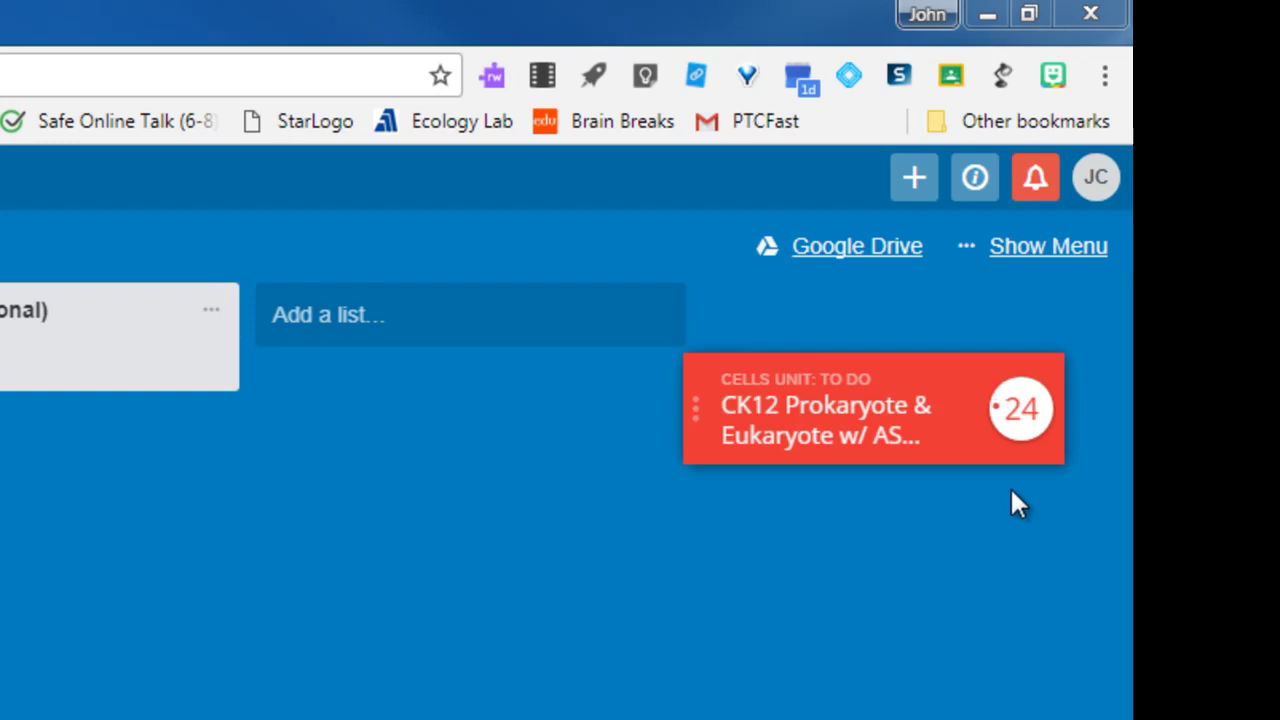
# Complete the running CK12 Prokaryote & Eukaryote task with the timer's check mark.
pyautogui.click(1021, 410)
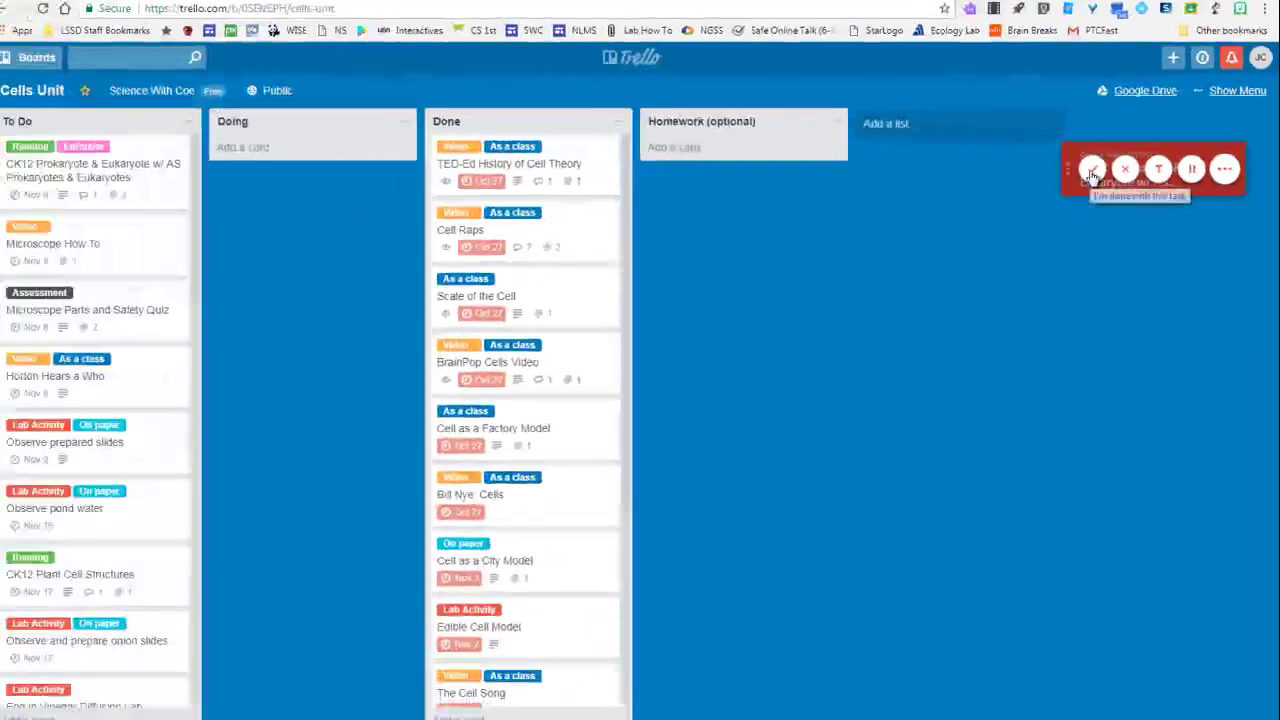
pyautogui.click(747, 412)
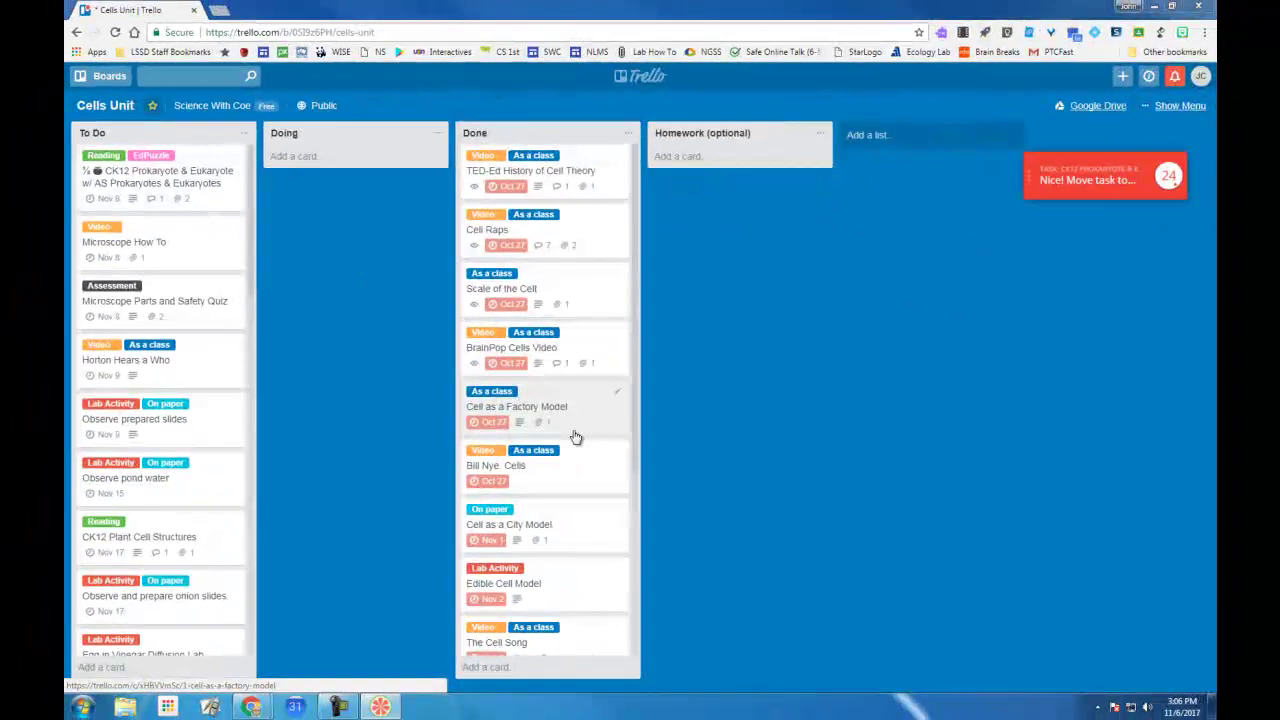
# Move the CK12 Prokaryote card to Done and start the timer on To Do's 'Microscope How To'.
pyautogui.moveTo(170, 190); pyautogui.dragTo(515, 638)
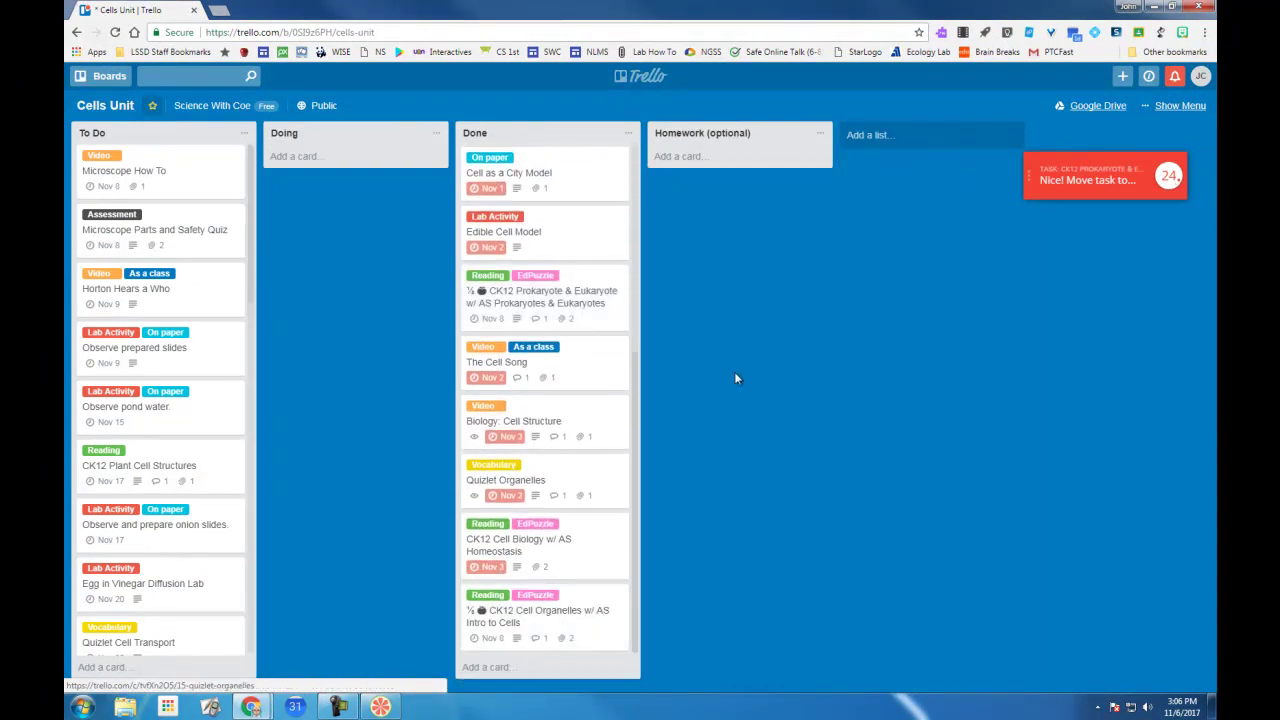
pyautogui.moveTo(548, 313); pyautogui.dragTo(550, 630)
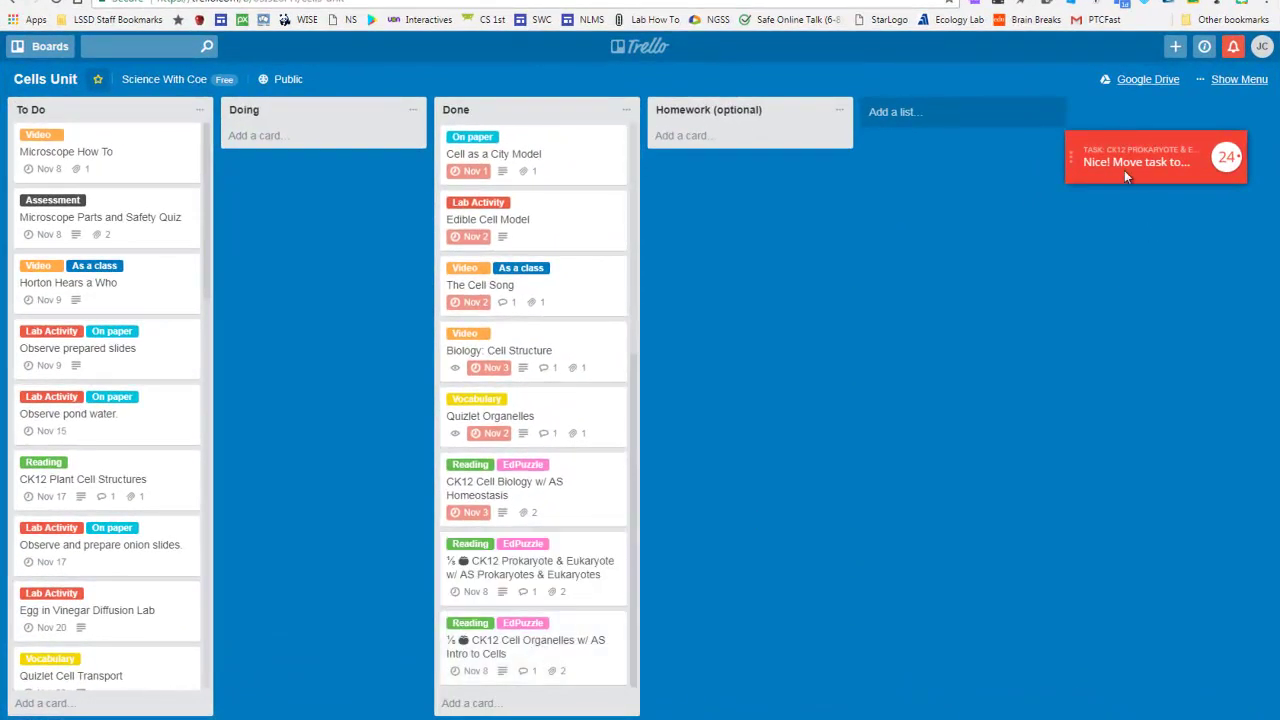
pyautogui.click(1124, 175)
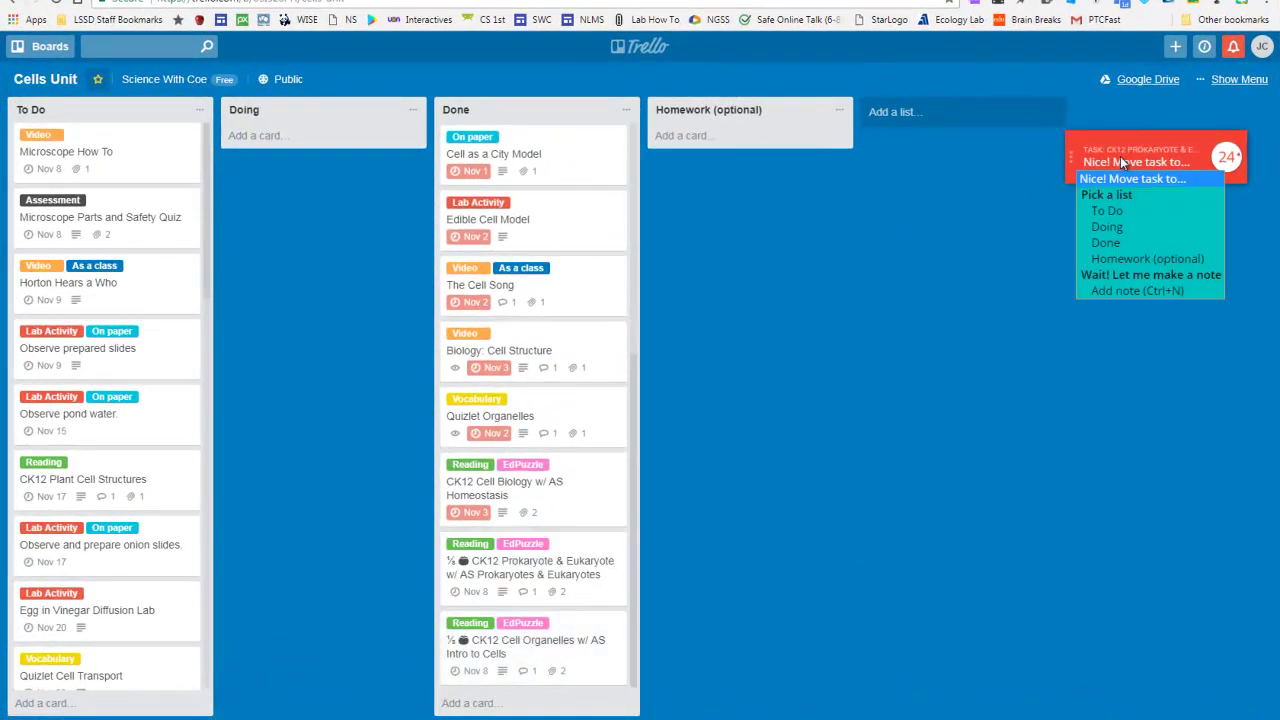
pyautogui.click(1116, 211)
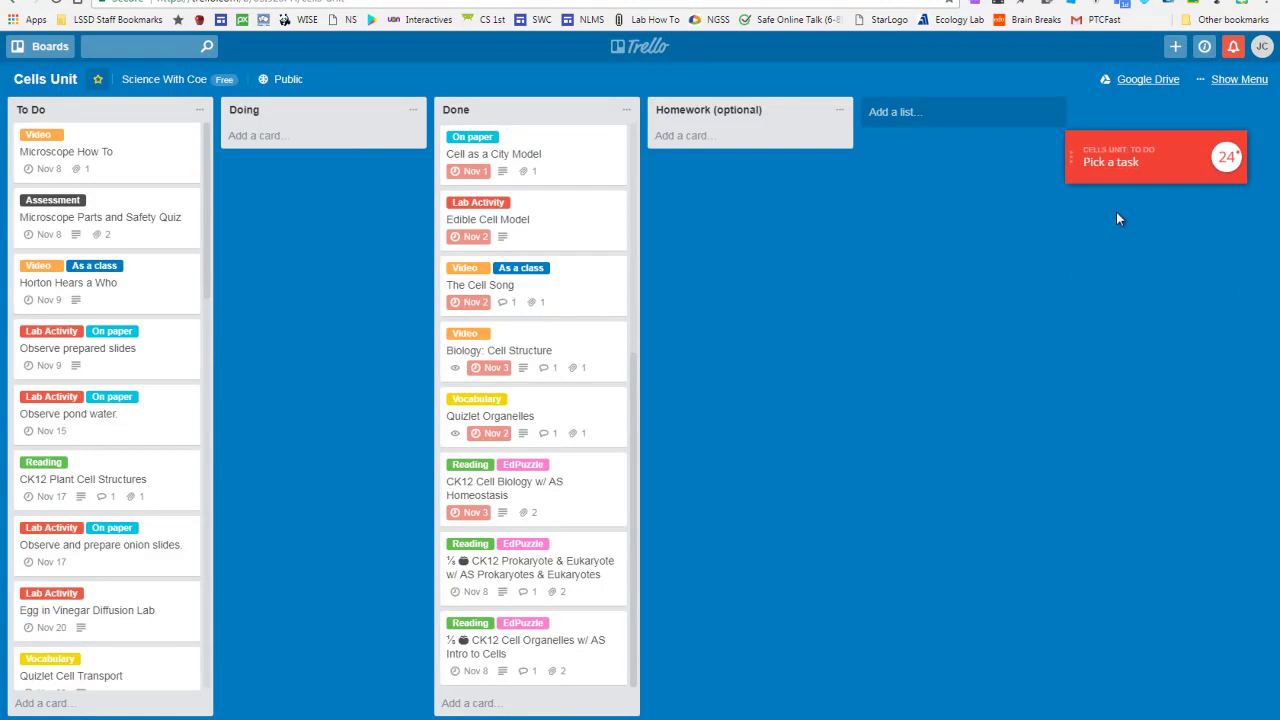
pyautogui.click(1108, 163)
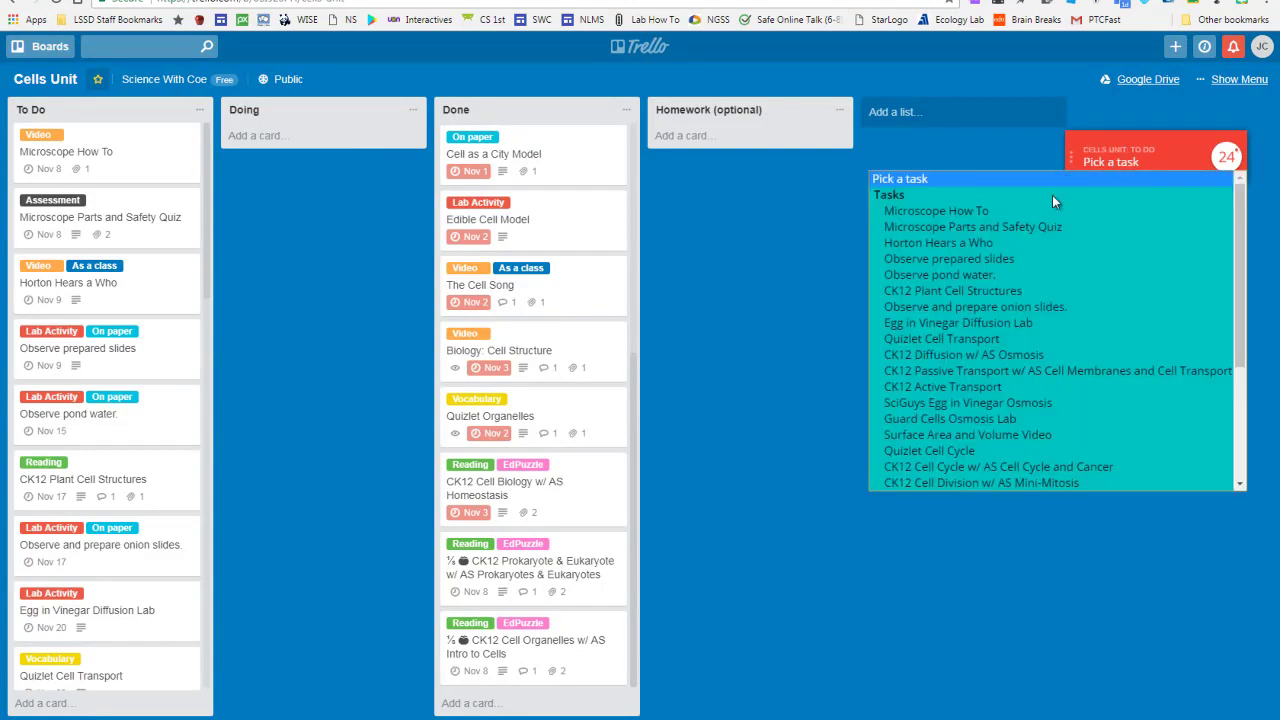
pyautogui.click(959, 210)
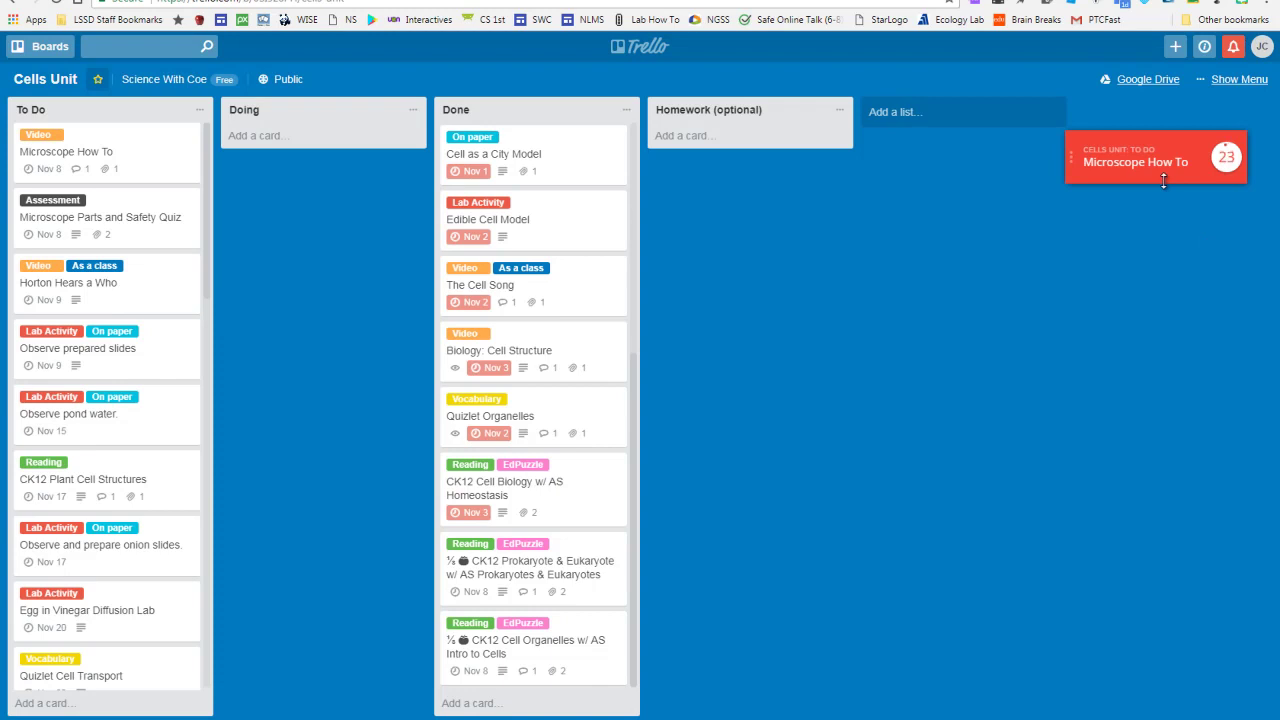
pyautogui.click(1071, 165)
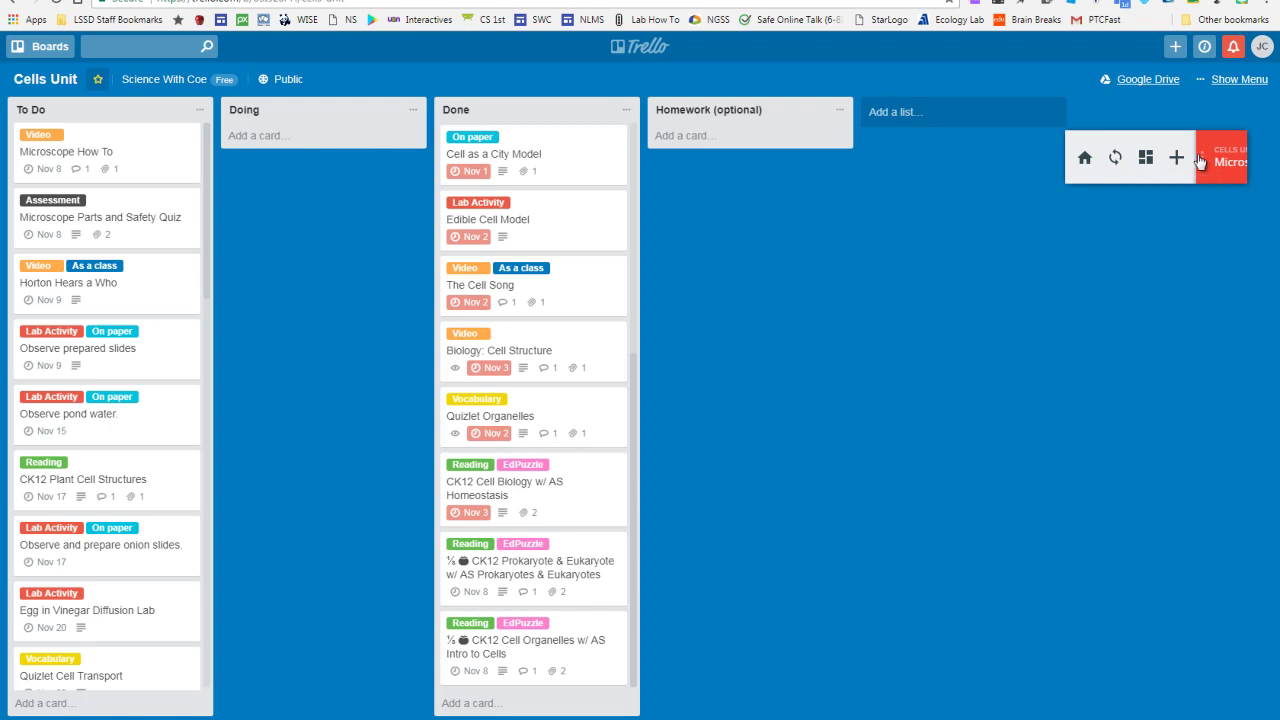
pyautogui.click(1146, 160)
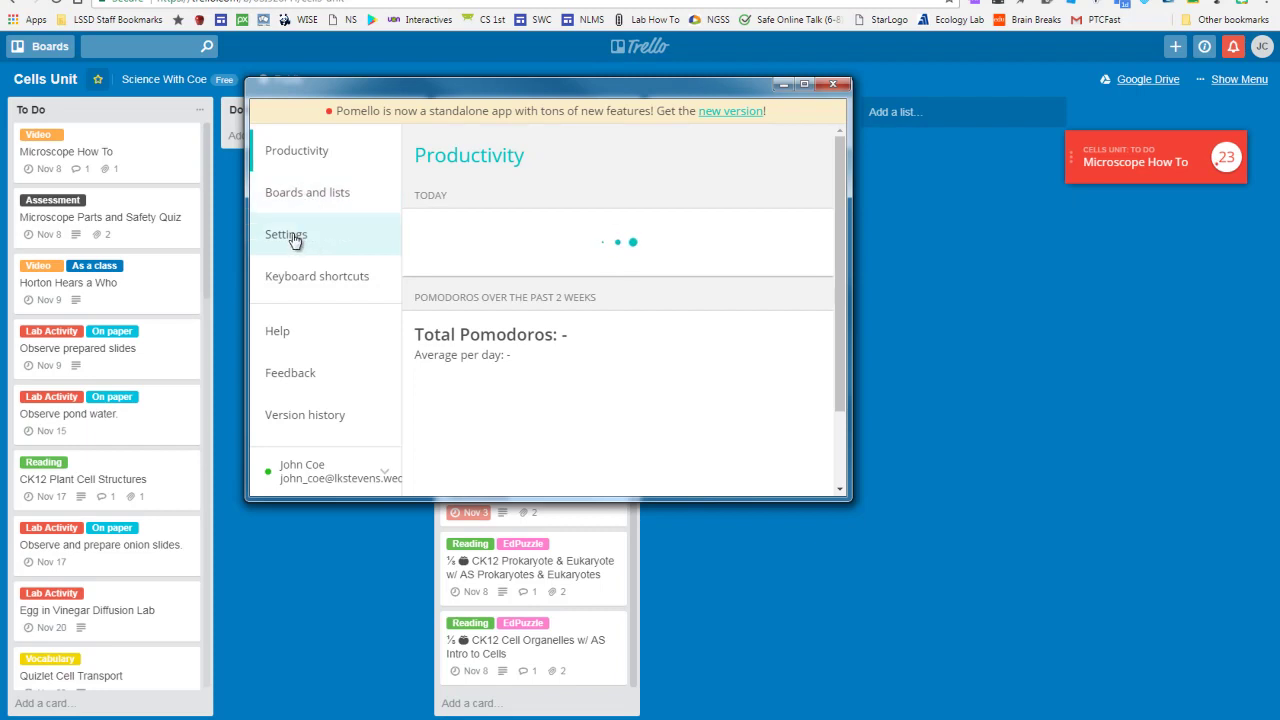
pyautogui.click(293, 242)
pyautogui.scroll(-3, 650, 330)
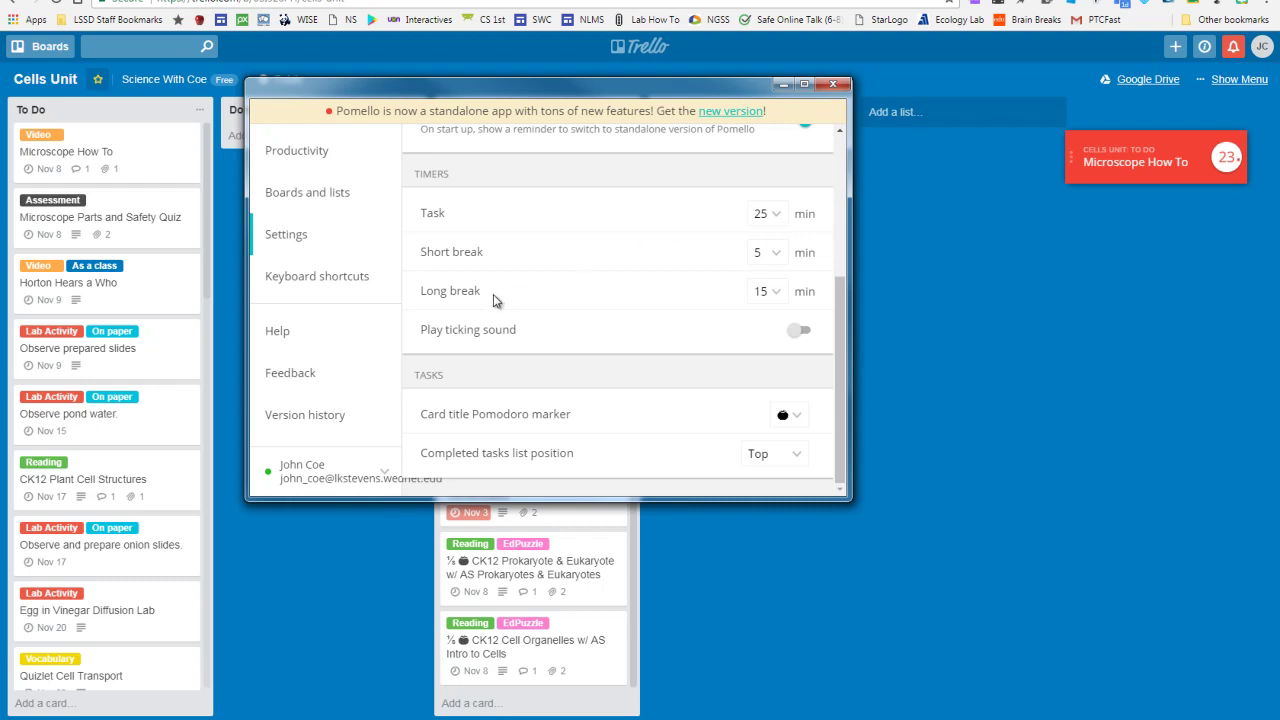
pyautogui.scroll(1, 420, 245)
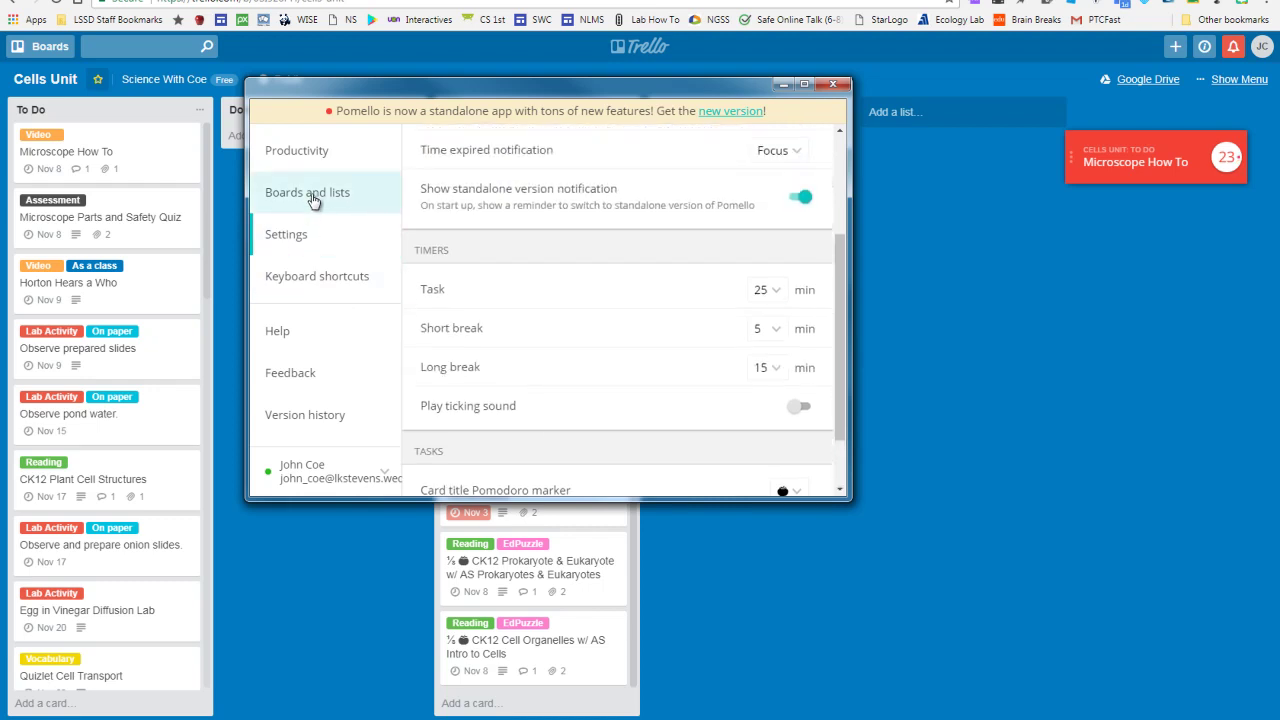
pyautogui.click(312, 197)
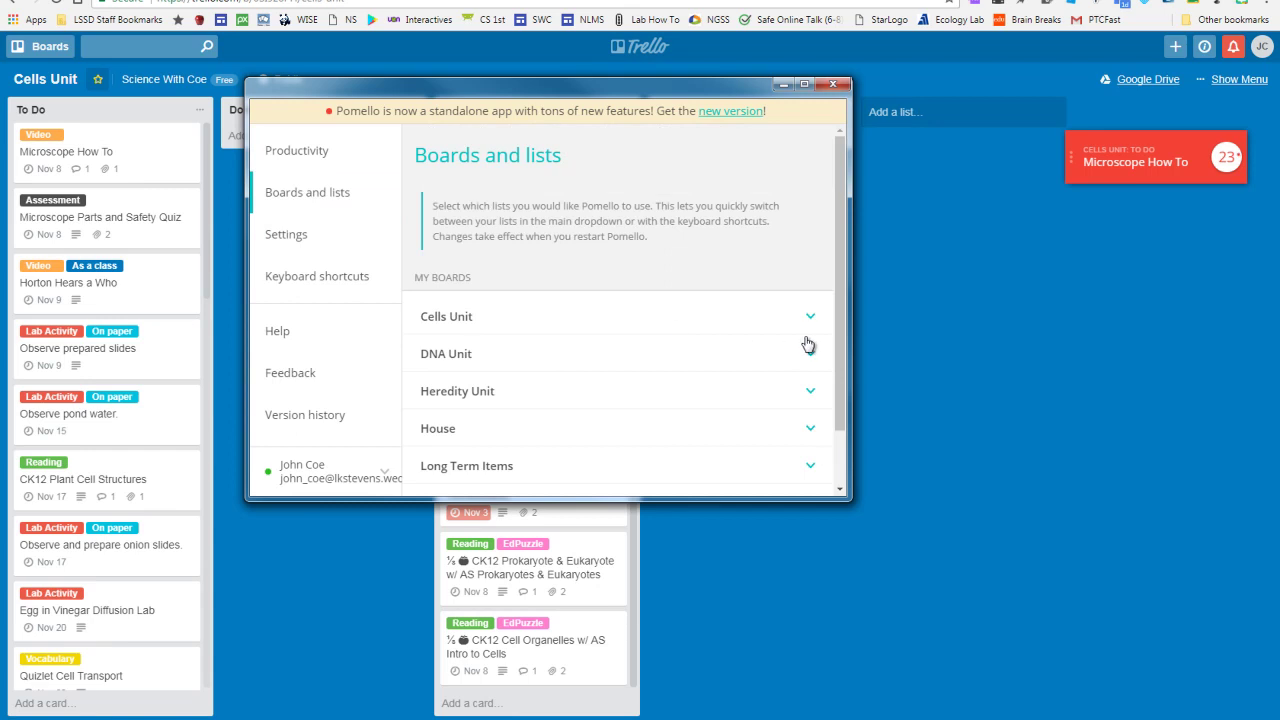
pyautogui.scroll(-1, 750, 410)
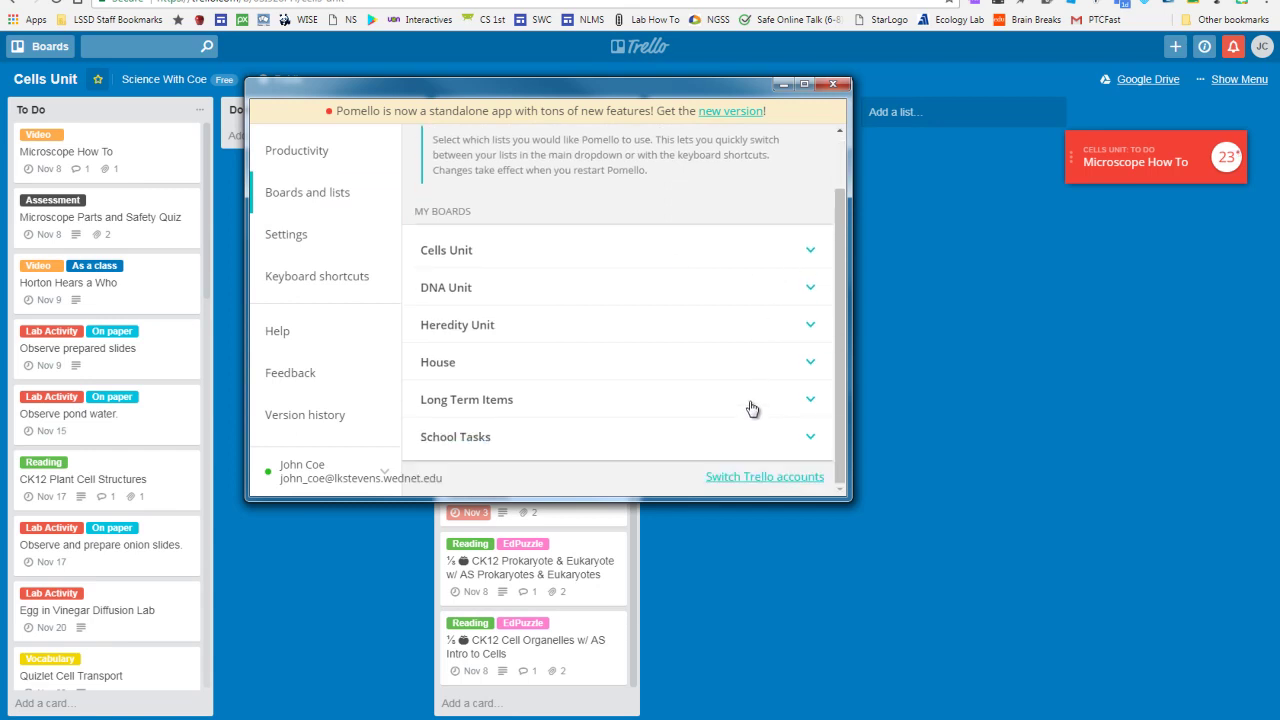
pyautogui.scroll(1, 751, 409)
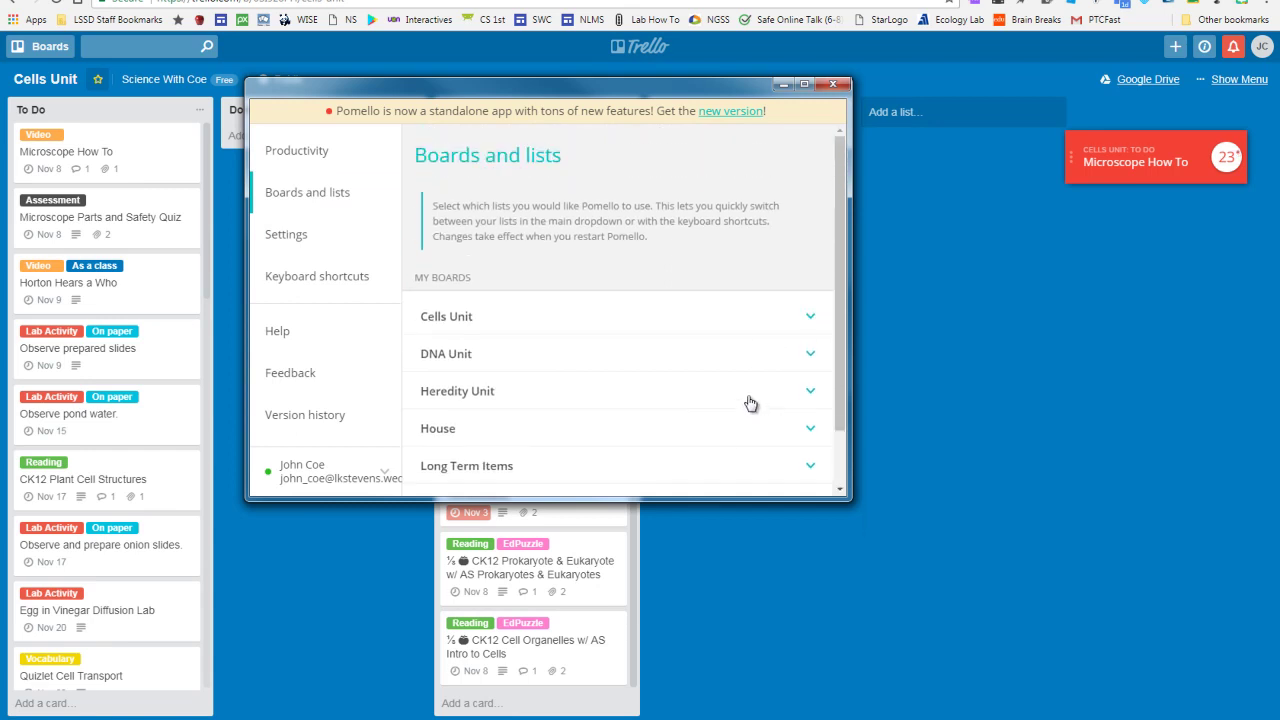
pyautogui.click(832, 84)
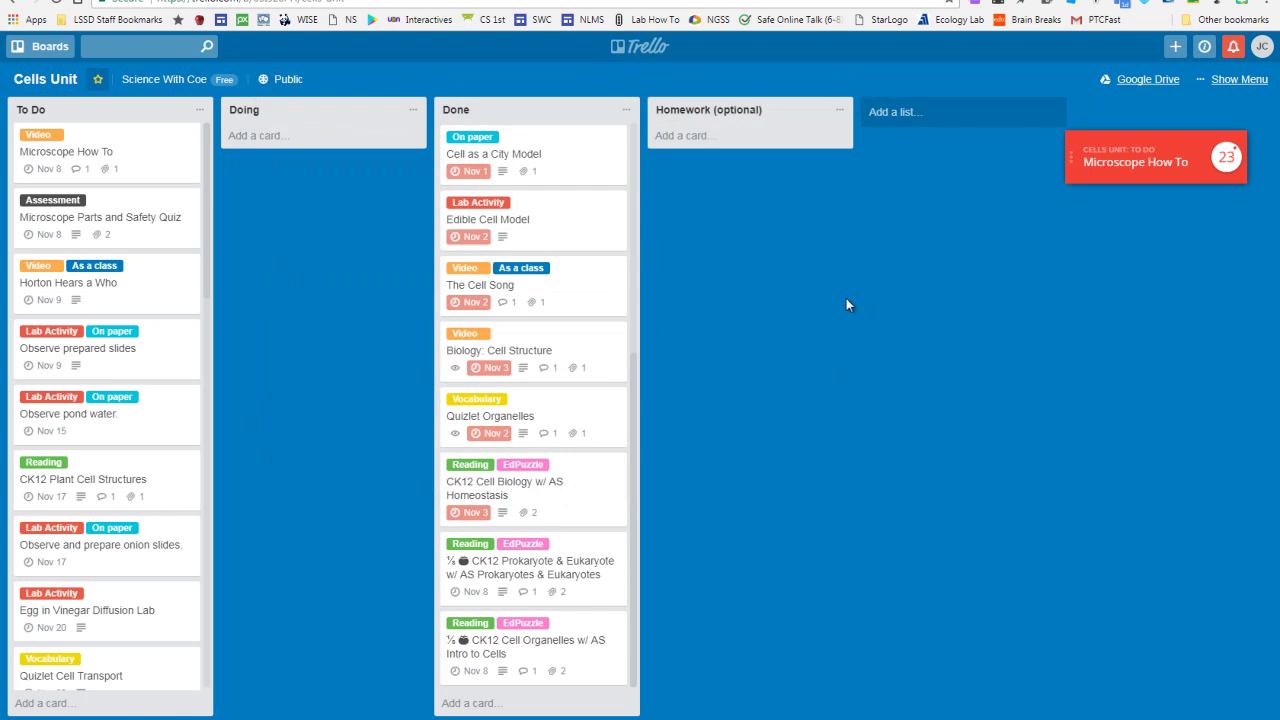